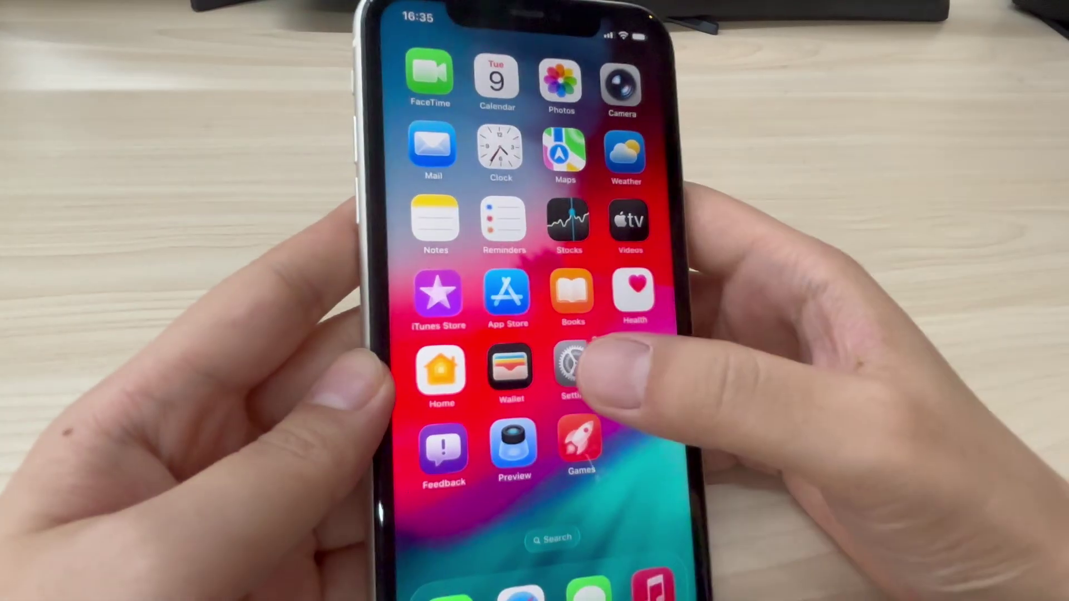
# Check the installed version under Settings > General > Software Update: iOS 26.0 (23A5318c).
pyautogui.click(571, 365)
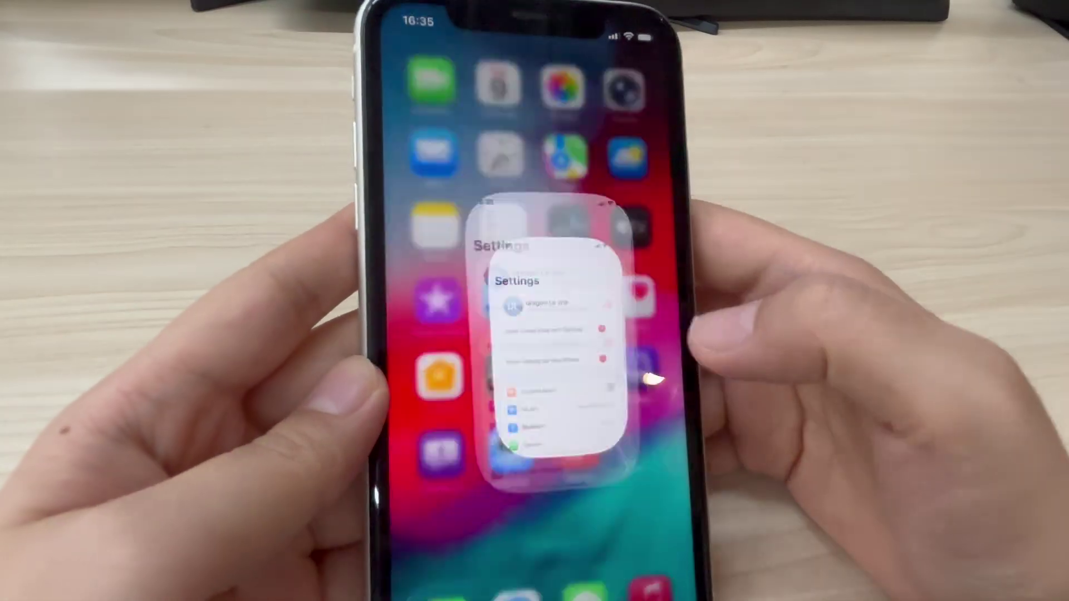
pyautogui.scroll(-5, 590, 390)
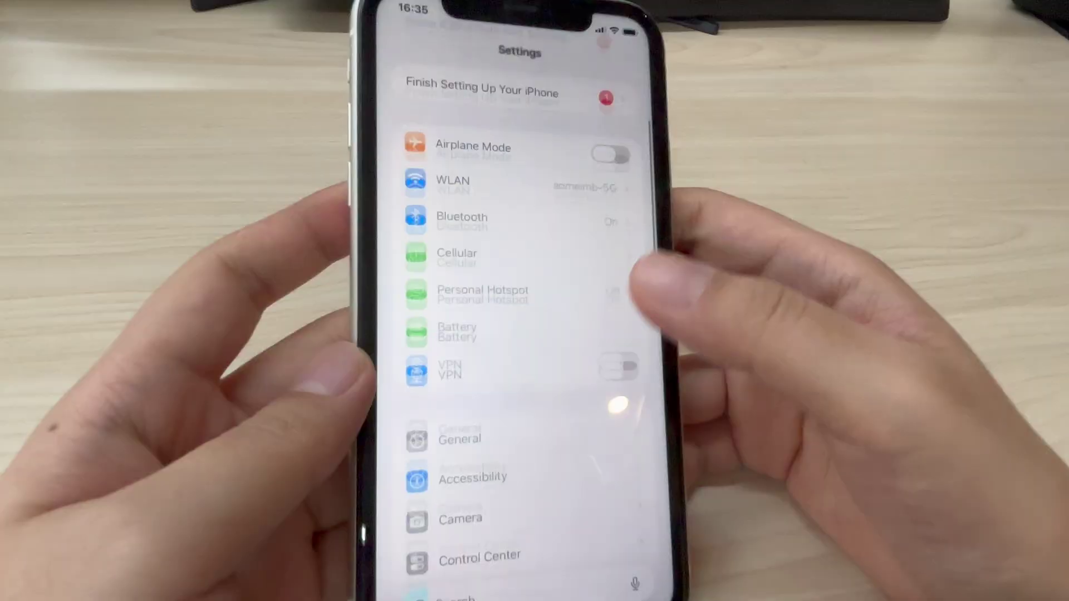
pyautogui.click(590, 386)
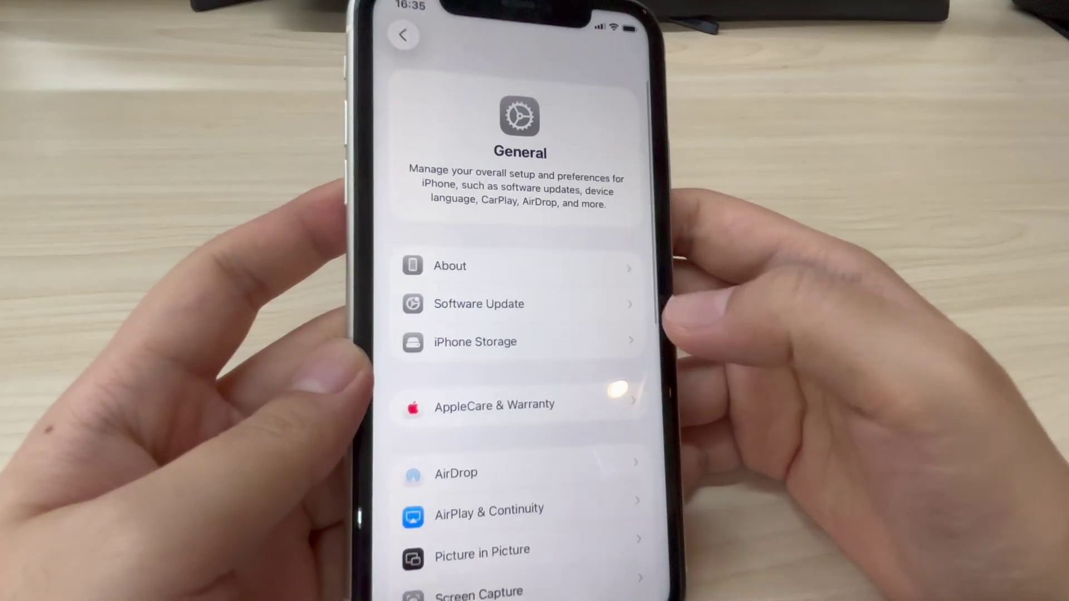
pyautogui.click(624, 306)
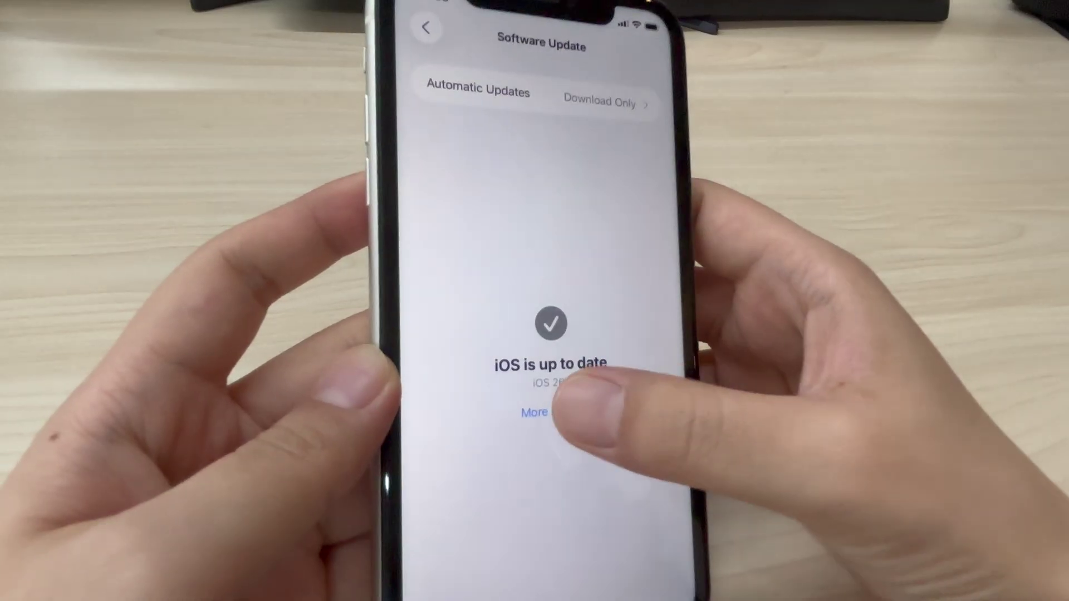
pyautogui.click(527, 418)
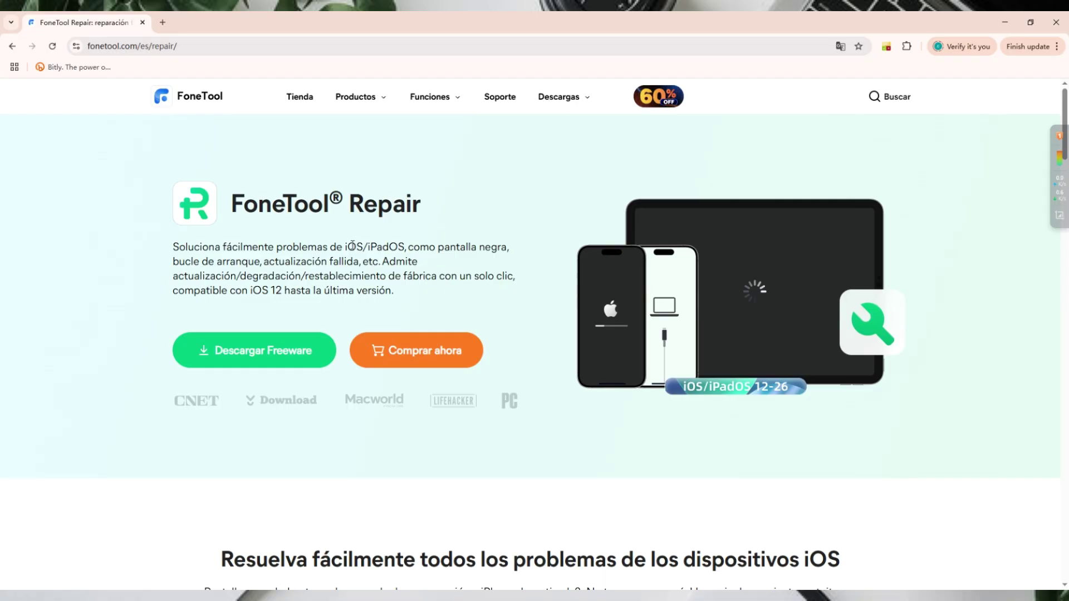
pyautogui.scroll(-5, 360, 306)
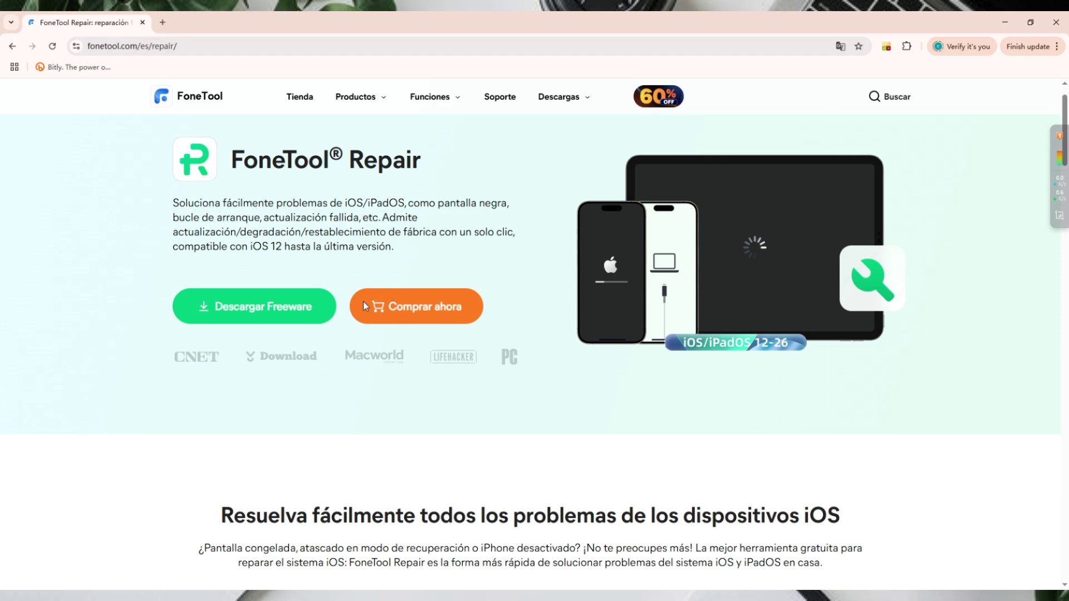
pyautogui.scroll(-2, 360, 316)
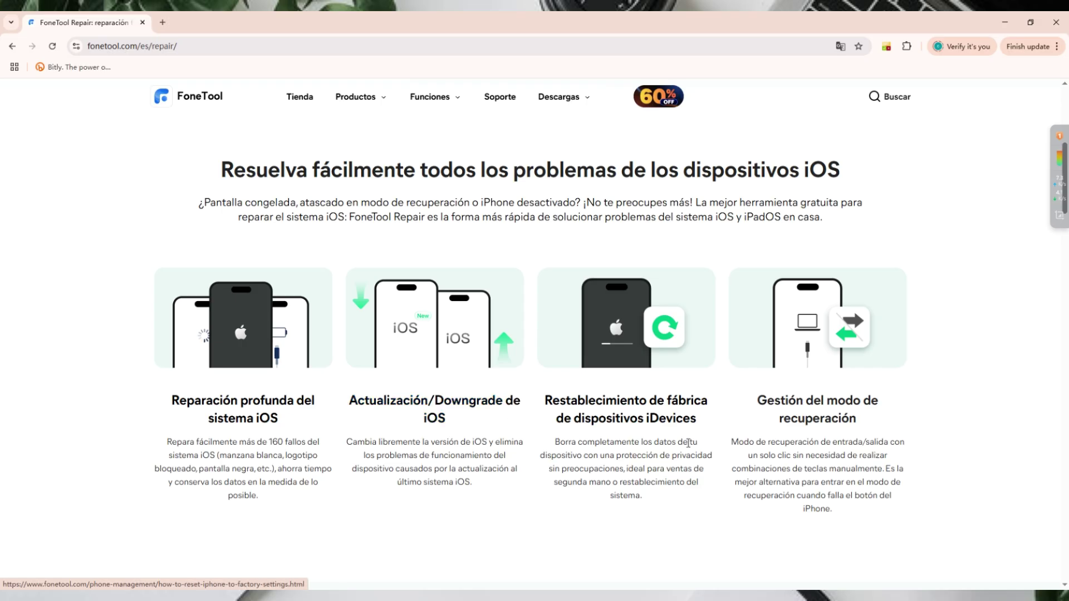
pyautogui.scroll(-2, 732, 489)
pyautogui.scroll(-10, 731, 489)
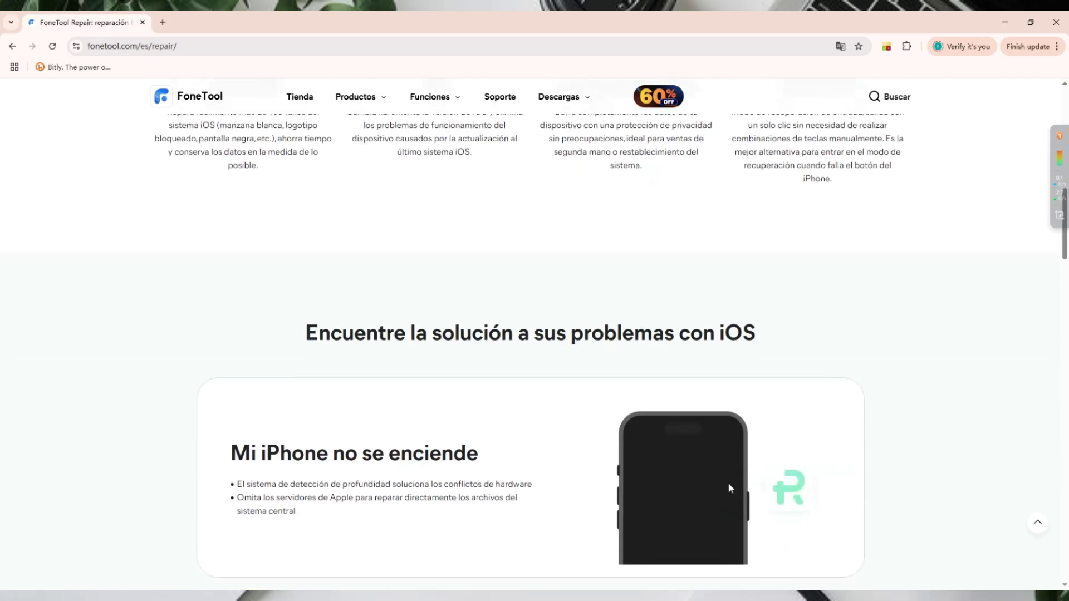
pyautogui.scroll(-2, 731, 486)
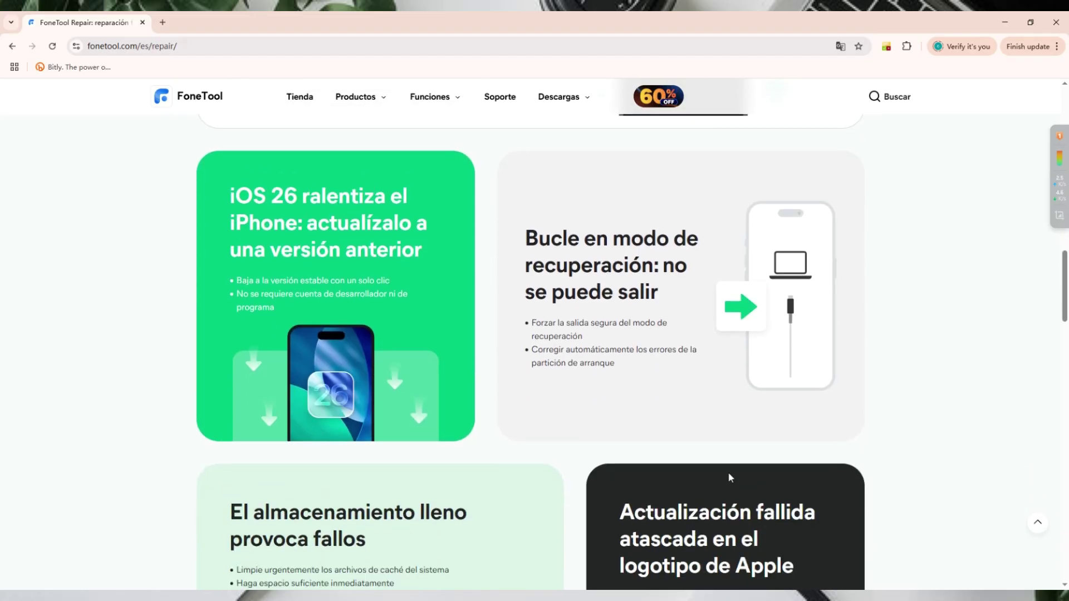
pyautogui.scroll(-4, 728, 471)
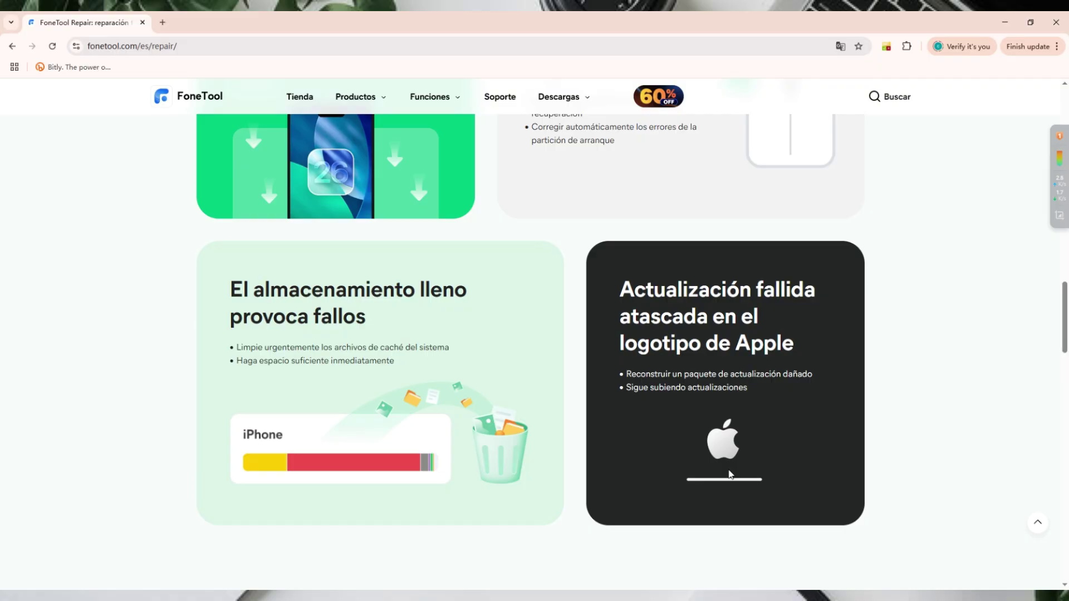
pyautogui.scroll(-5, 571, 467)
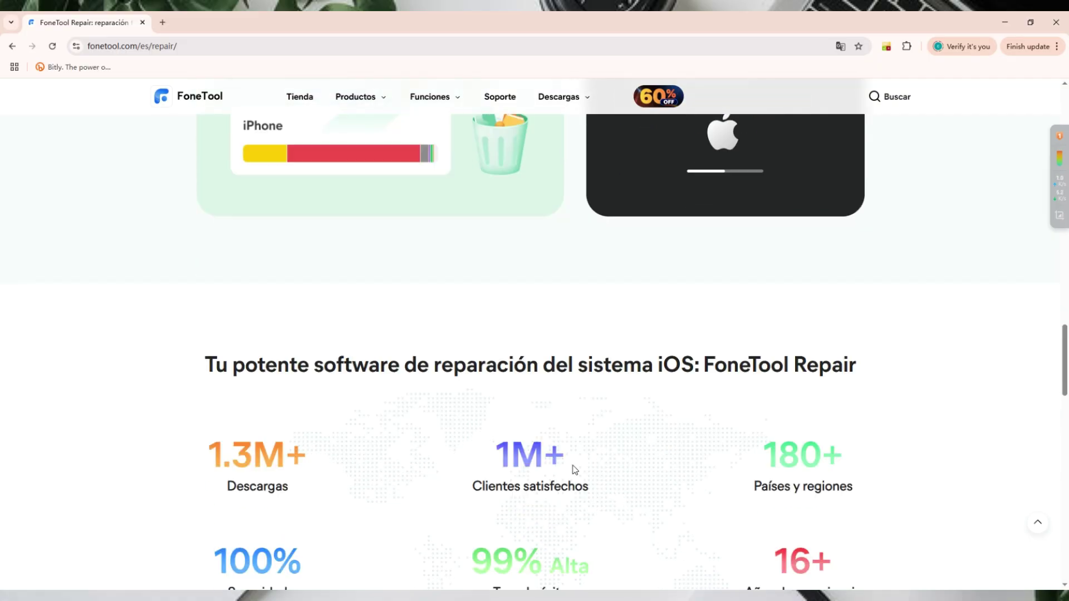
pyautogui.scroll(-7, 575, 469)
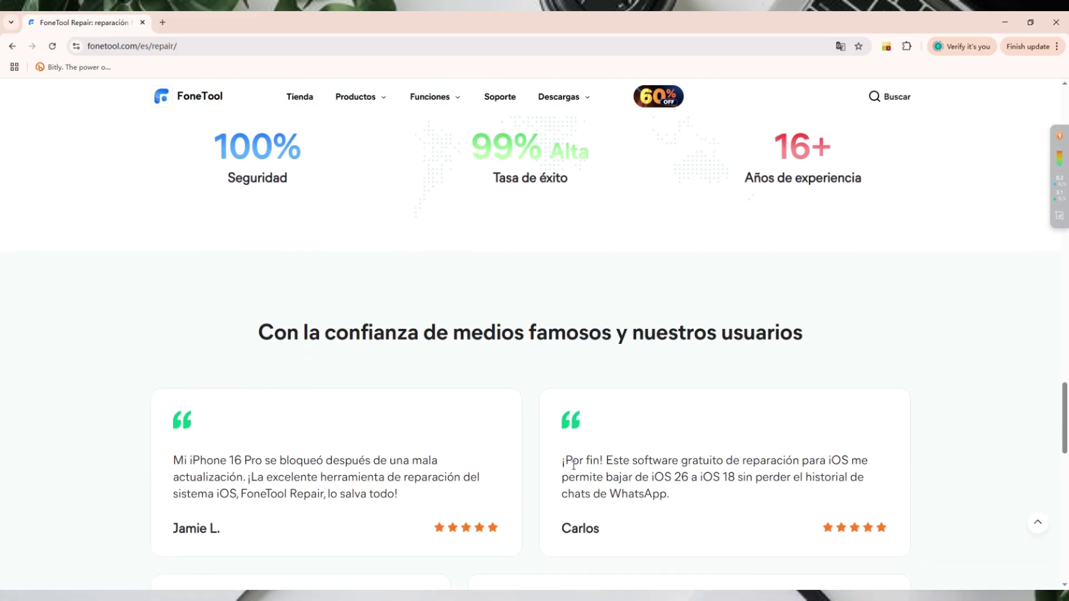
pyautogui.scroll(-3, 574, 465)
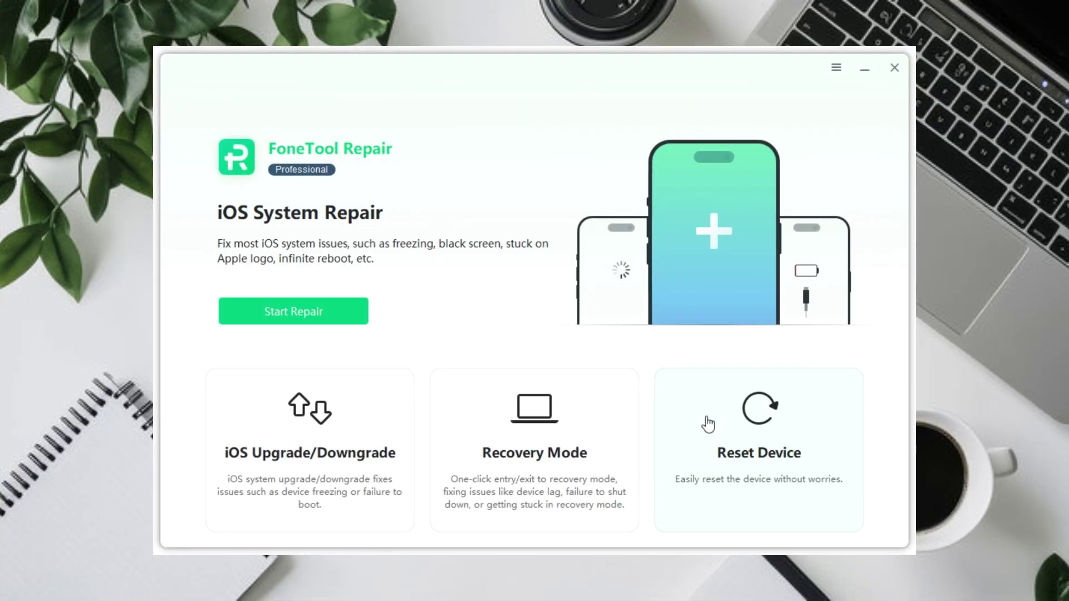
# Open the iOS Upgrade/Downgrade feature from FoneTool Repair's home screen.
pyautogui.click(347, 462)
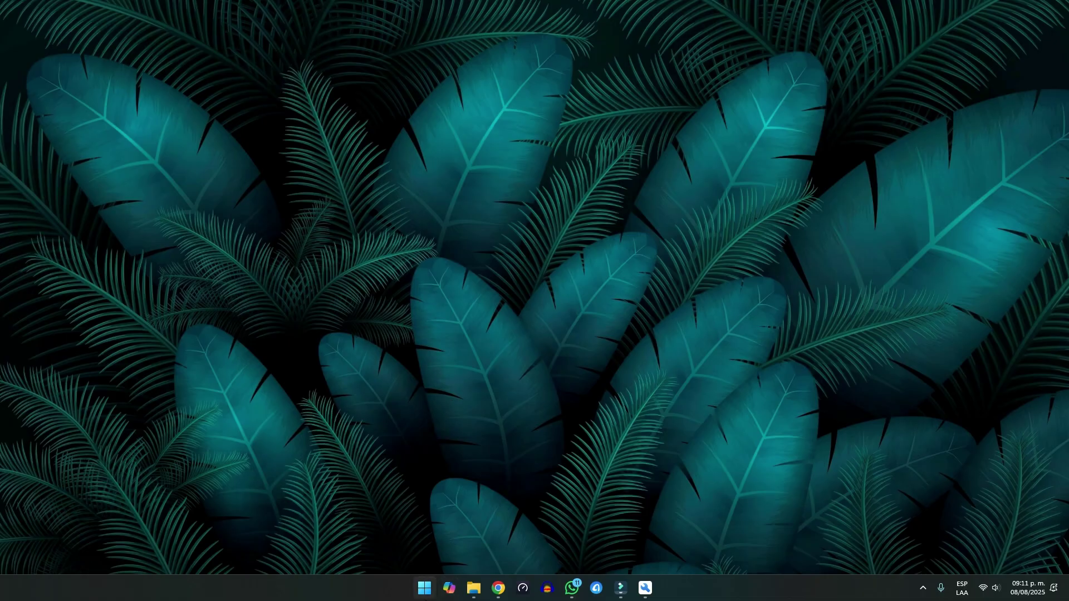
# On ipsw.me, open the iPhone 11's signed iOS 18.6 (22G86) firmware download page.
pyautogui.click(499, 589)
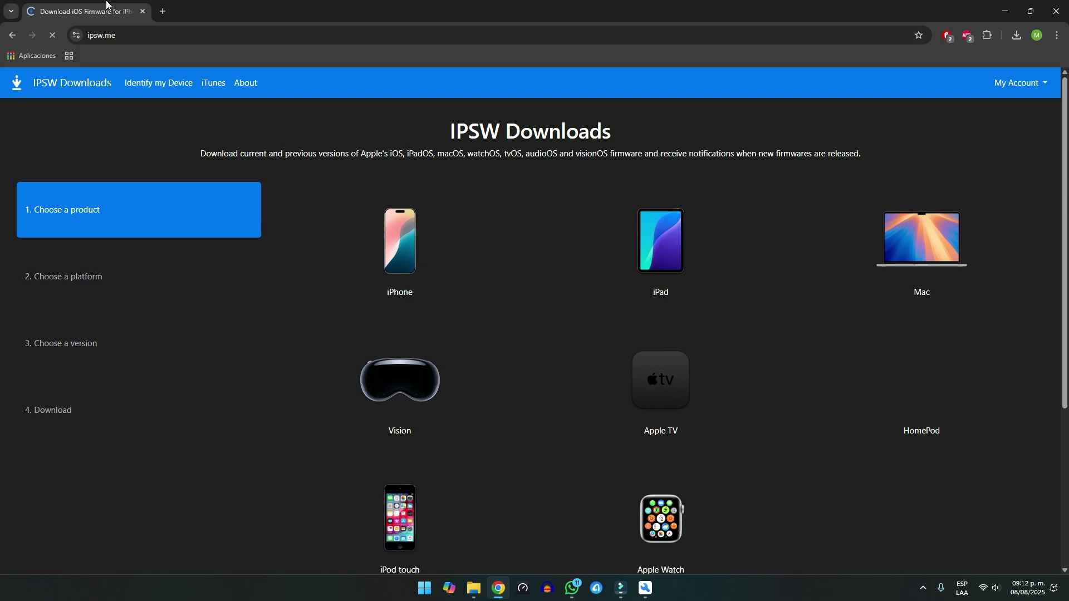
pyautogui.scroll(-2, 764, 270)
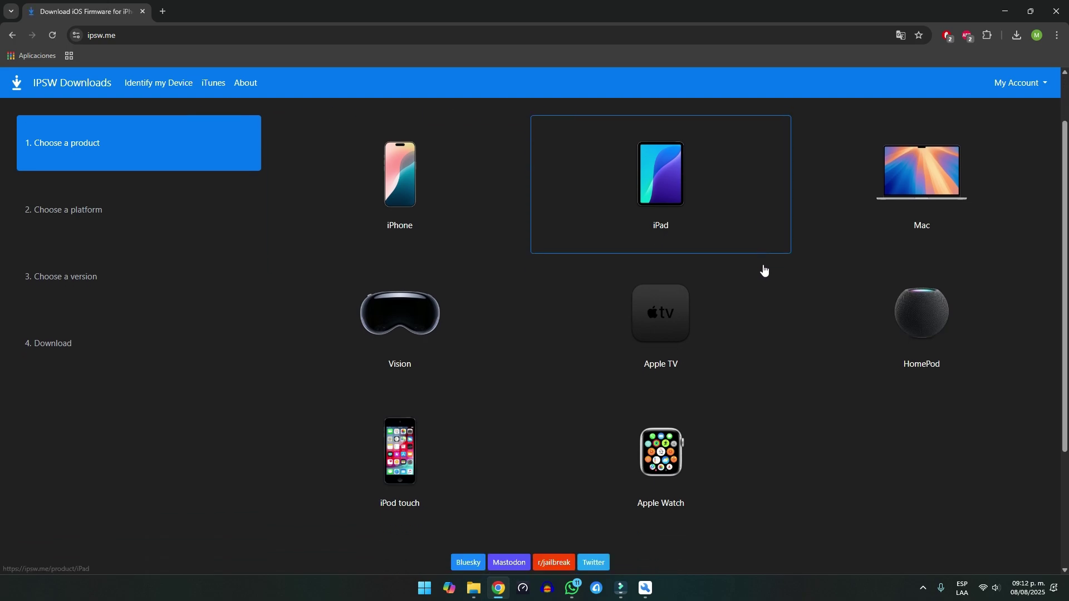
pyautogui.scroll(2, 765, 270)
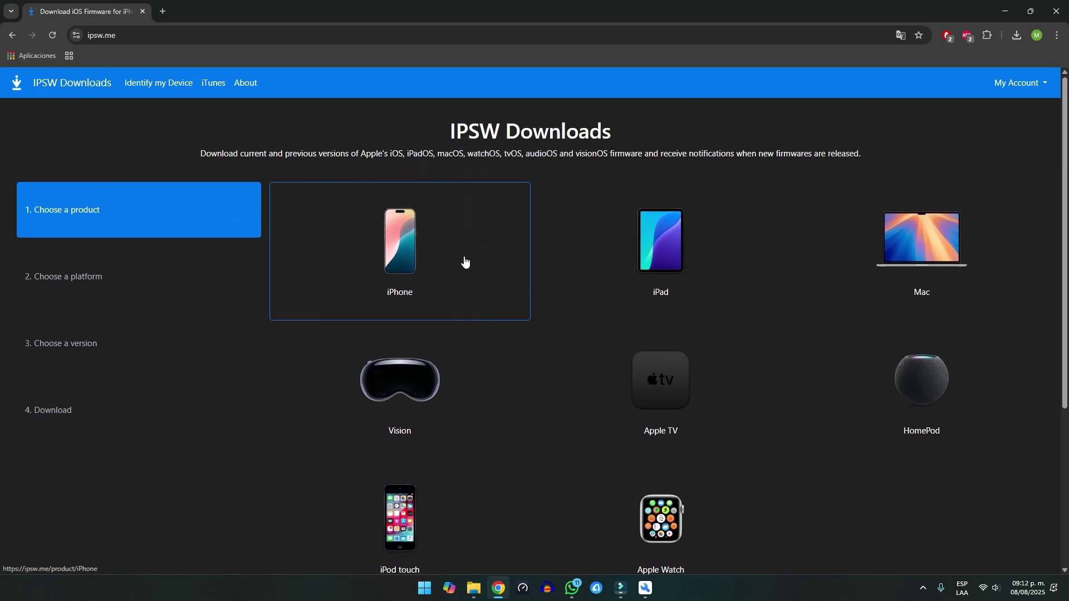
pyautogui.click(441, 251)
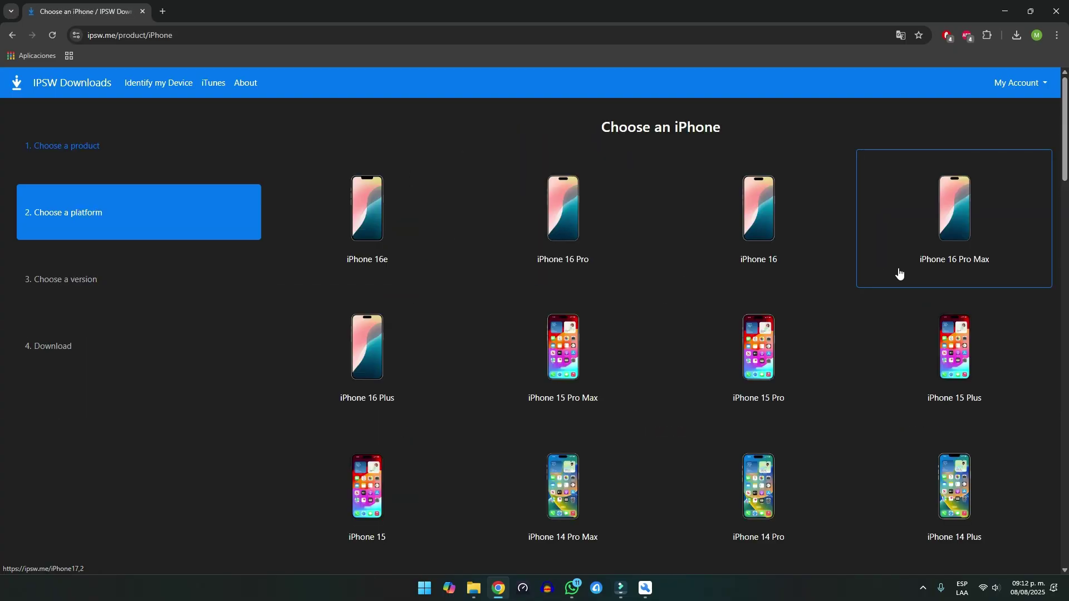
pyautogui.scroll(-14, 843, 286)
pyautogui.click(367, 283)
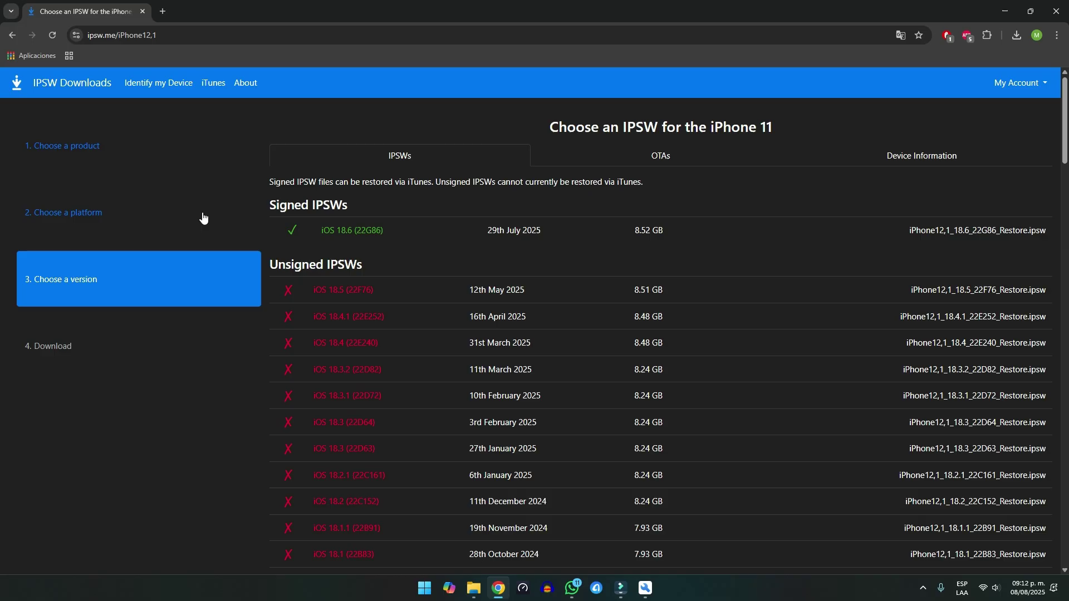
pyautogui.click(342, 231)
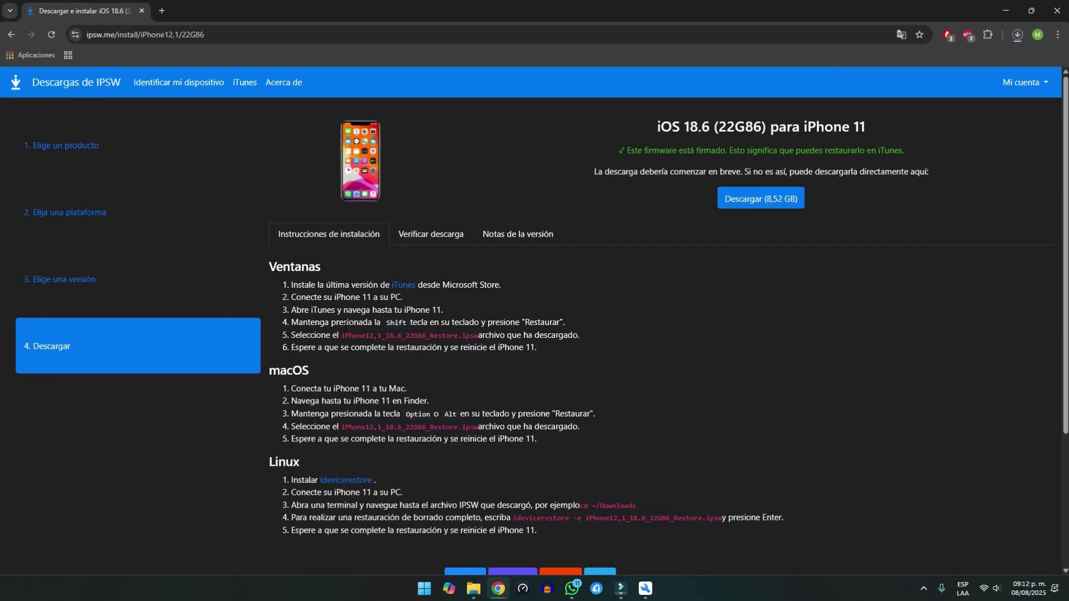
pyautogui.scroll(-1, 444, 303)
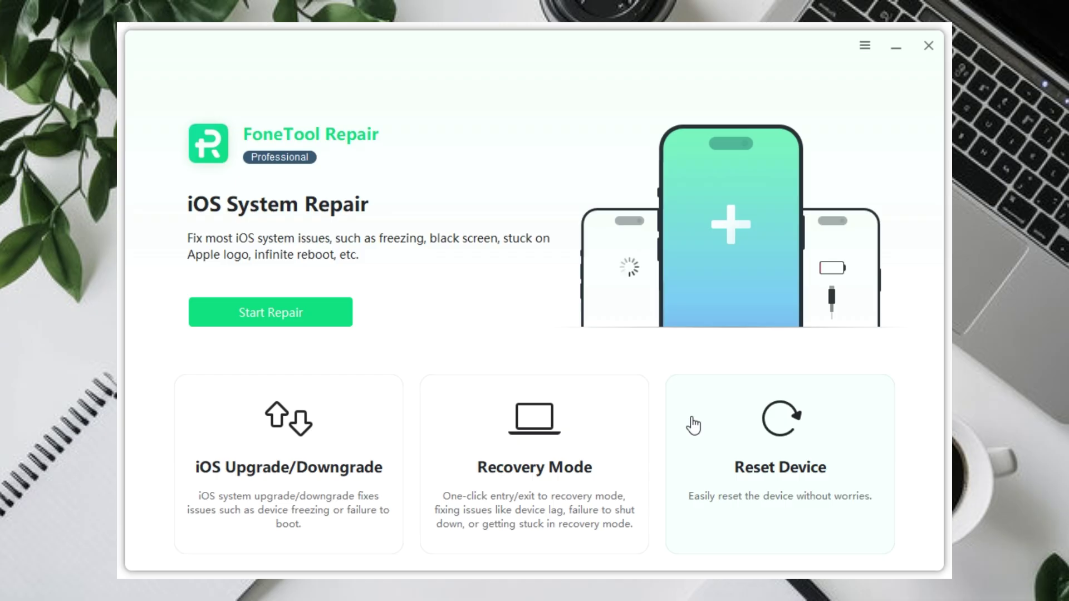
# Start a Downgrade (Erase Data) of the connected iPhone 11 from iOS Upgrade/Downgrade.
pyautogui.click(329, 477)
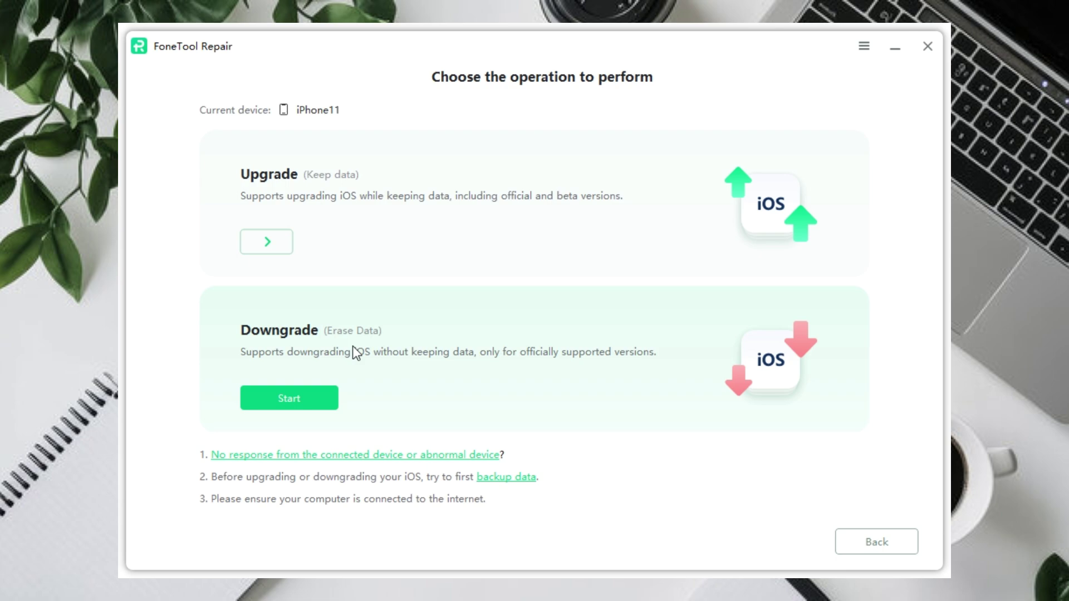
pyautogui.click(318, 401)
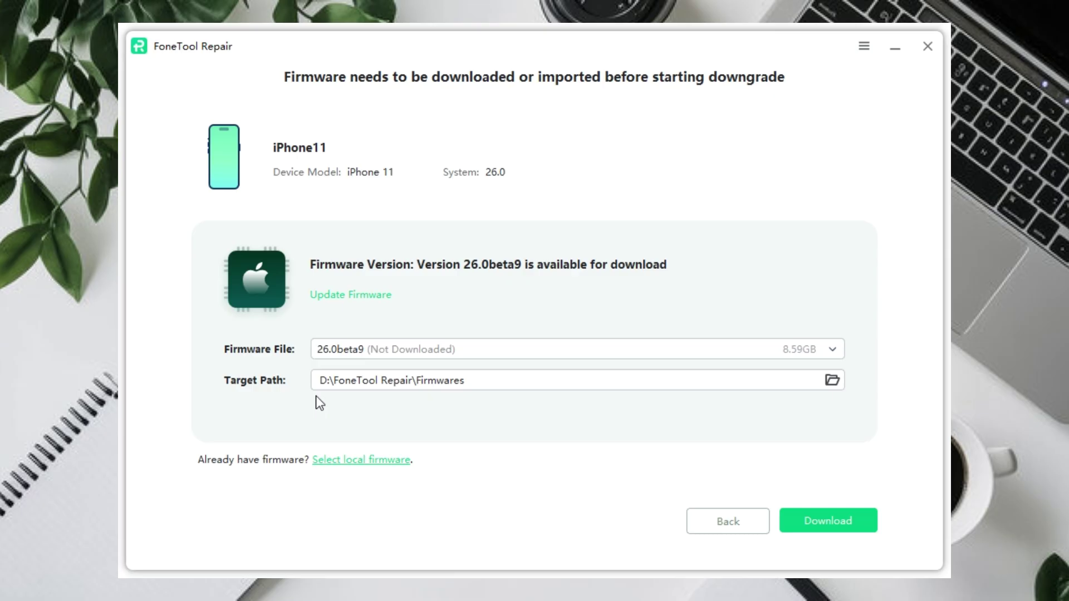
# Choose firmware 18.6.2 from the Firmware File list and download it (7.93GB).
pyautogui.click(356, 352)
pyautogui.scroll(-1, 399, 490)
pyautogui.scroll(-1, 403, 512)
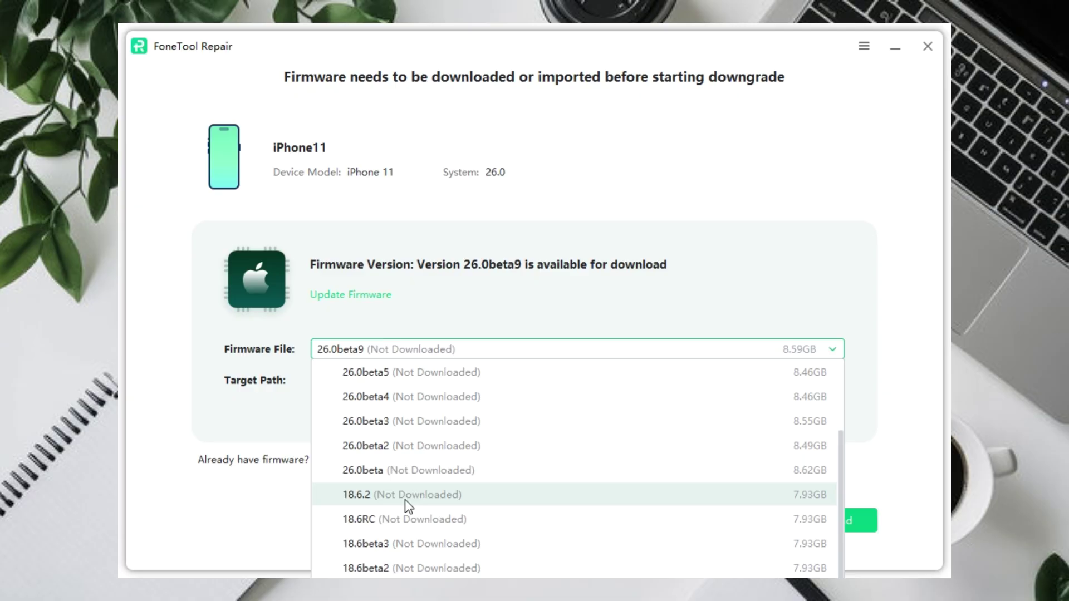
pyautogui.click(406, 495)
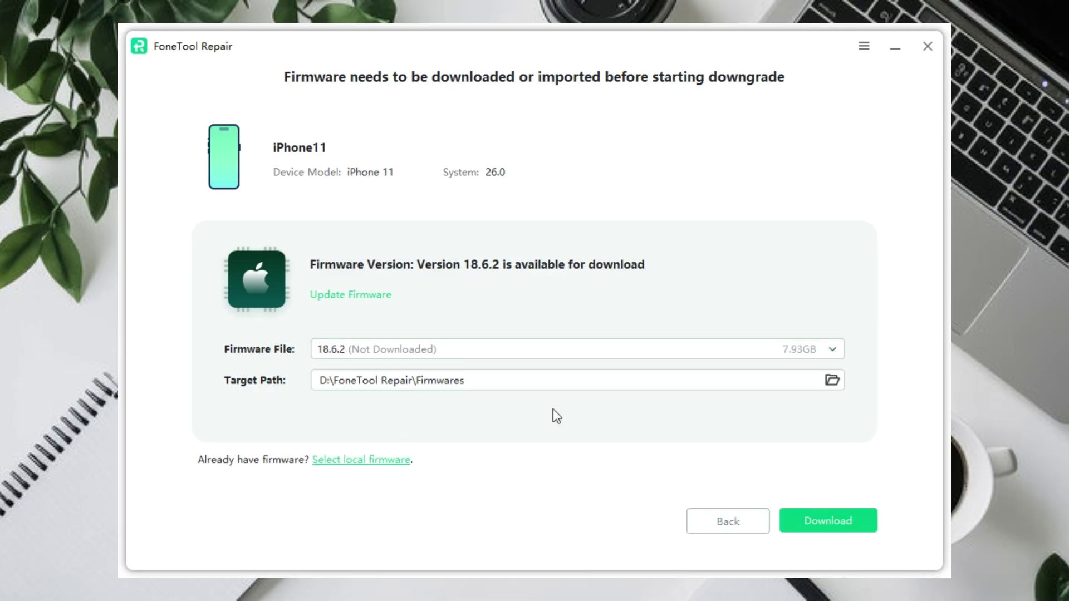
pyautogui.click(812, 526)
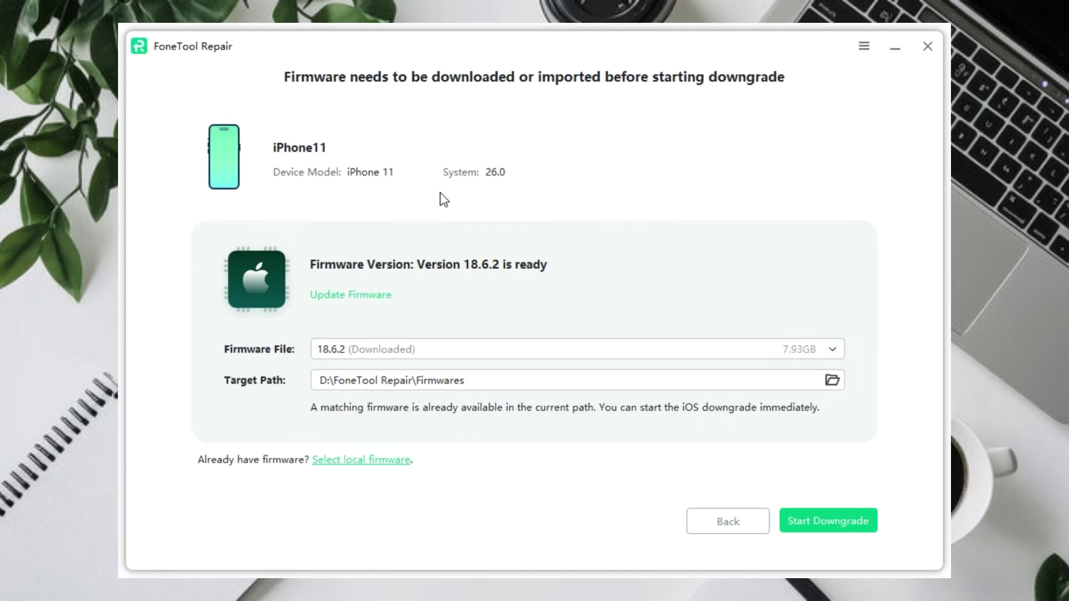
# Run the downgrade to iOS 18.6.2 until 'System downgrade successful' appears.
pyautogui.click(820, 524)
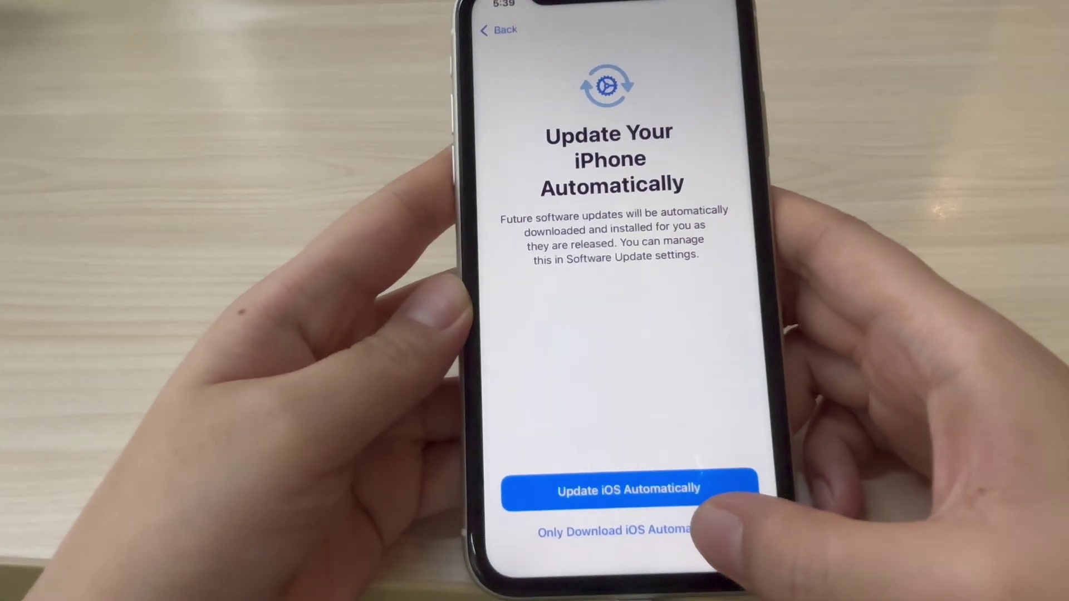
# Skip setup screens: keep Location Services off, defer Screen Time and Siri, decline analytics.
pyautogui.click(629, 490)
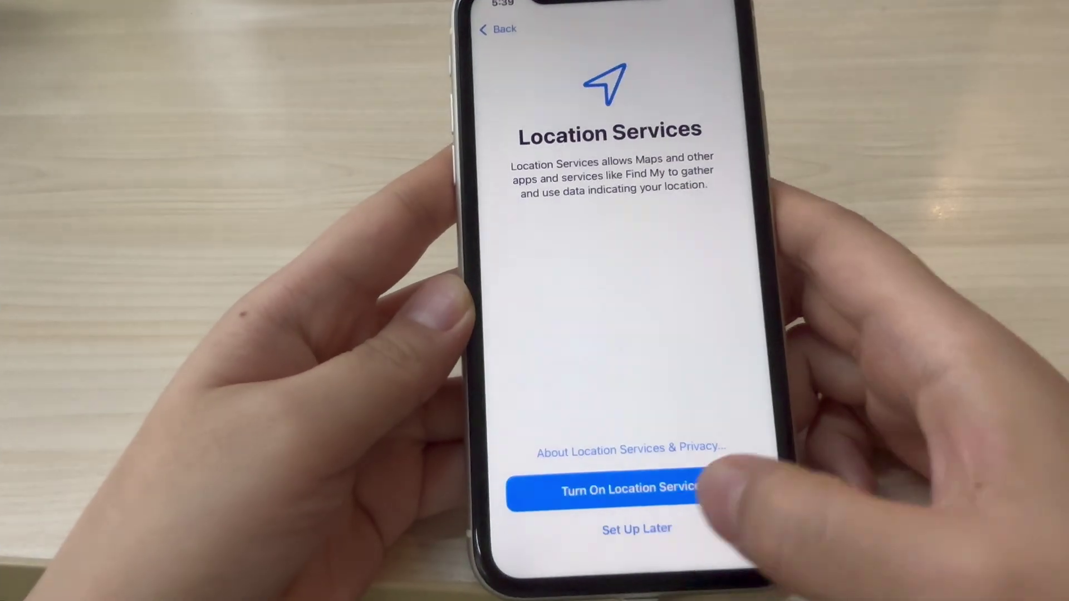
pyautogui.click(616, 527)
pyautogui.click(738, 303)
pyautogui.click(635, 541)
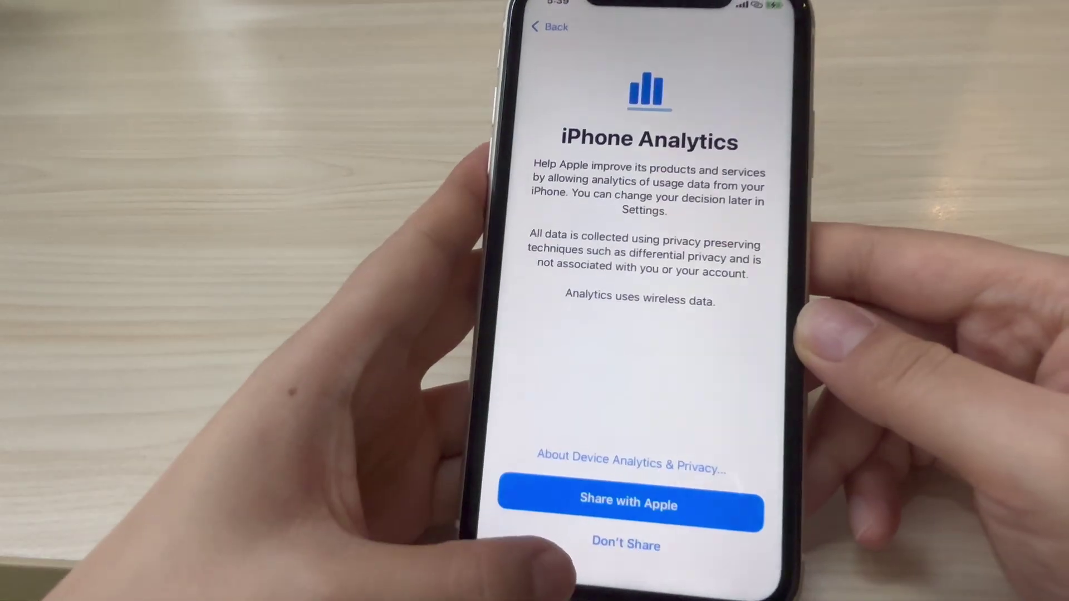
pyautogui.click(625, 544)
pyautogui.click(625, 513)
pyautogui.click(630, 542)
# Get past Messages and Data & Sensors to the home screen, then launch Settings.
pyautogui.click(635, 515)
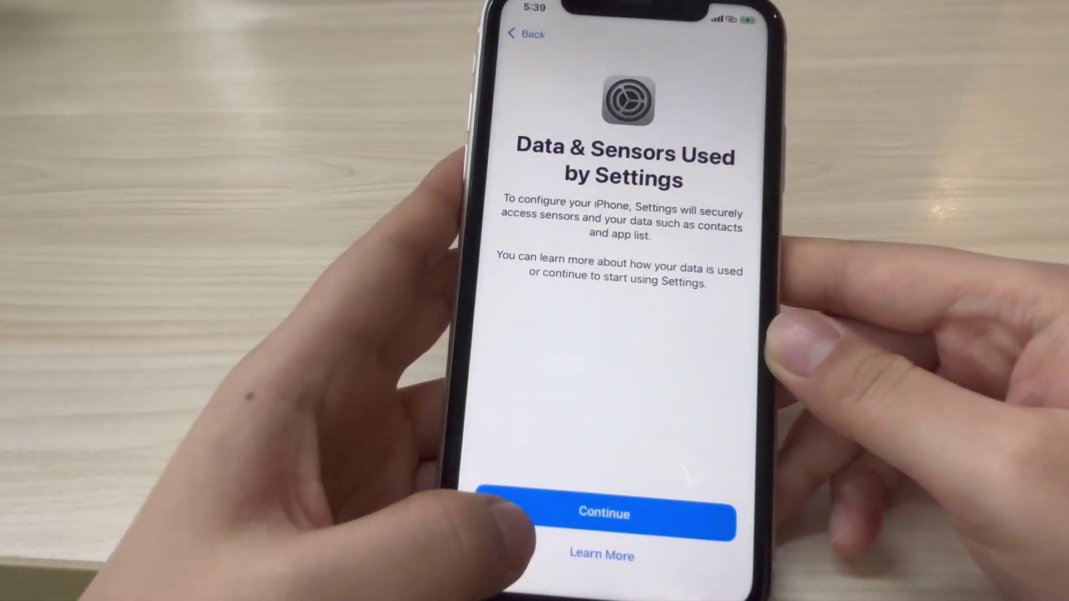
pyautogui.click(585, 551)
pyautogui.moveTo(703, 167); pyautogui.dragTo(724, 345)
pyautogui.click(597, 508)
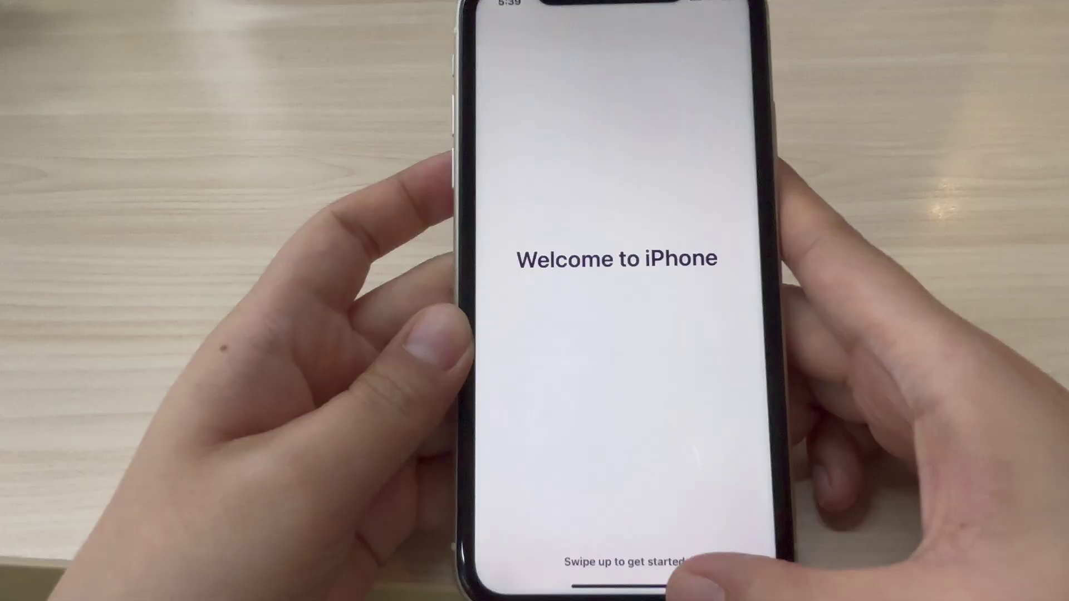
pyautogui.moveTo(610, 574); pyautogui.dragTo(609, 362)
pyautogui.moveTo(696, 389)
pyautogui.mouseDown()
pyautogui.moveTo(529, 390)
pyautogui.moveTo(696, 390)
pyautogui.mouseUp()
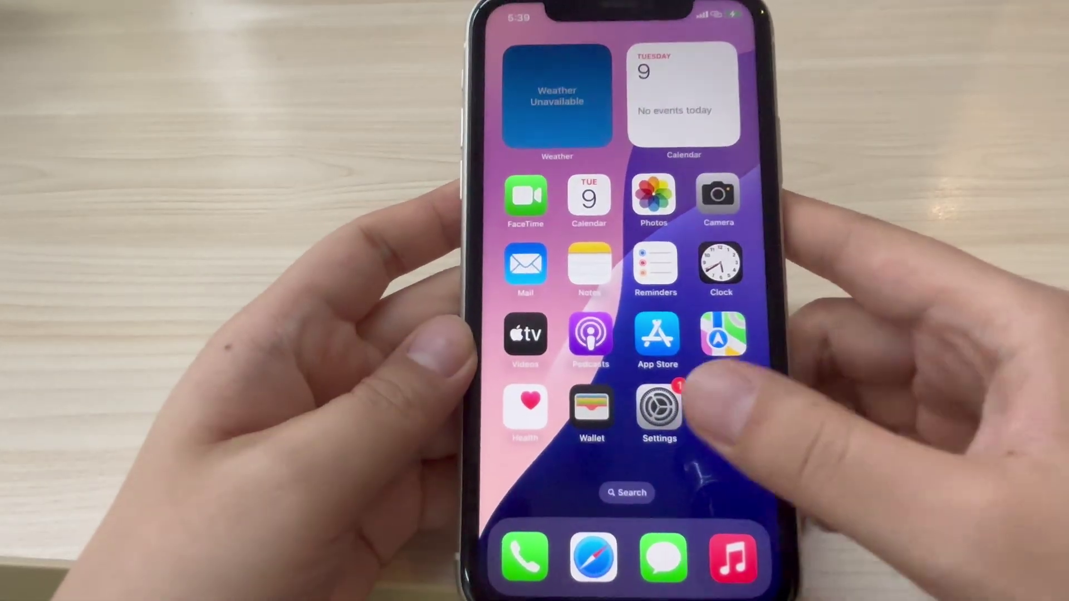
pyautogui.click(659, 407)
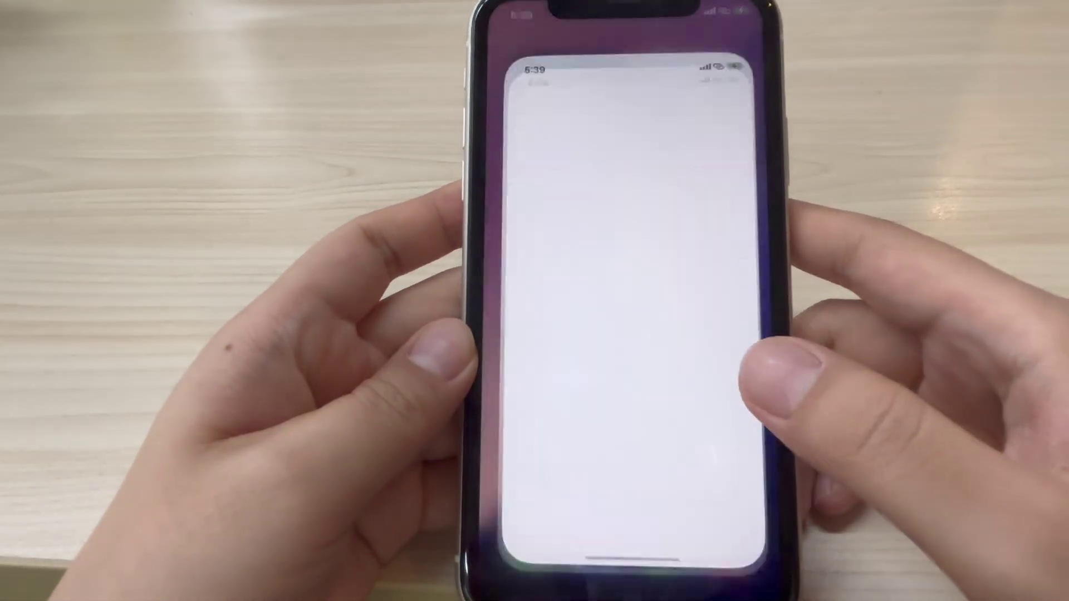
pyautogui.click(640, 294)
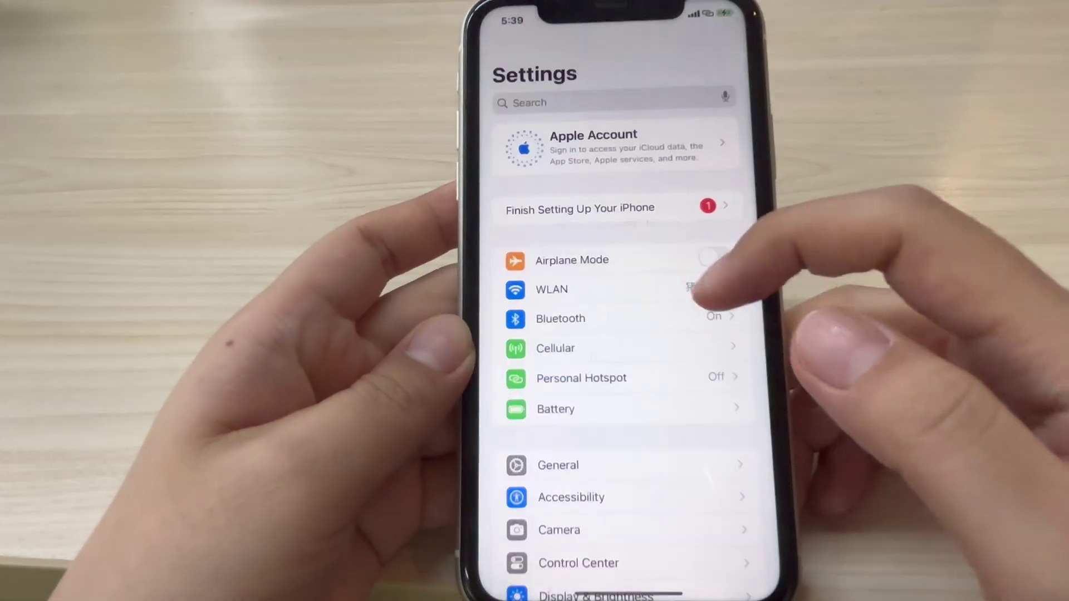
pyautogui.moveTo(696, 468); pyautogui.dragTo(696, 390)
pyautogui.click(640, 387)
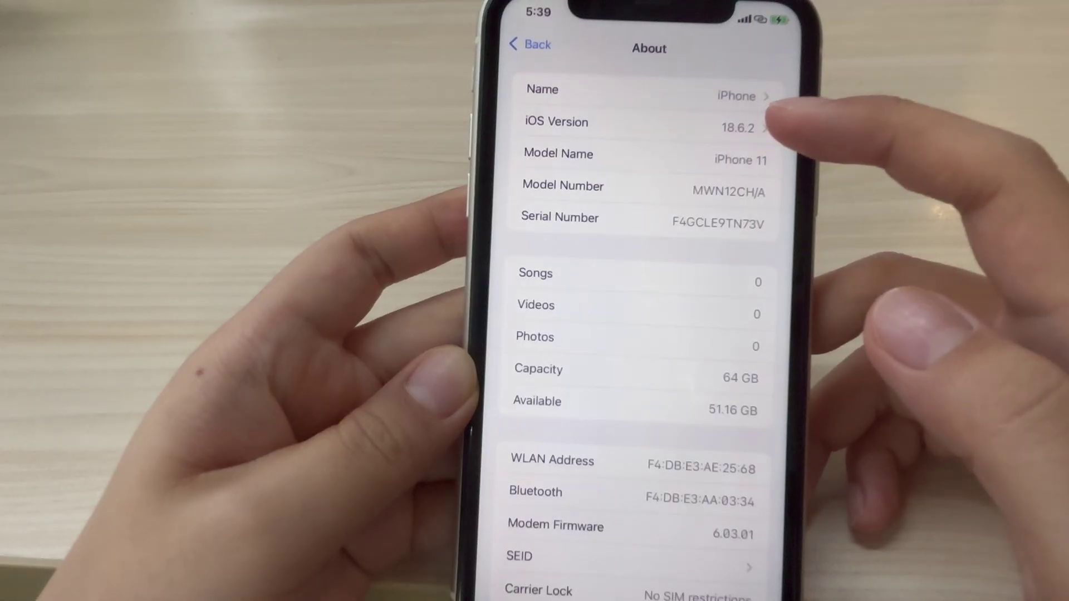
pyautogui.click(740, 125)
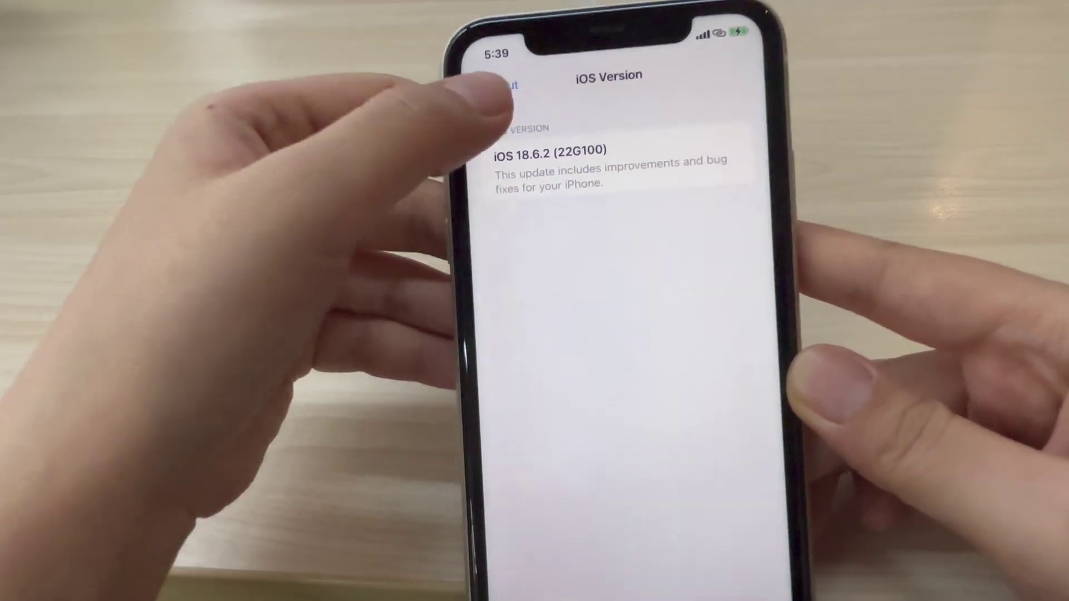
pyautogui.click(526, 48)
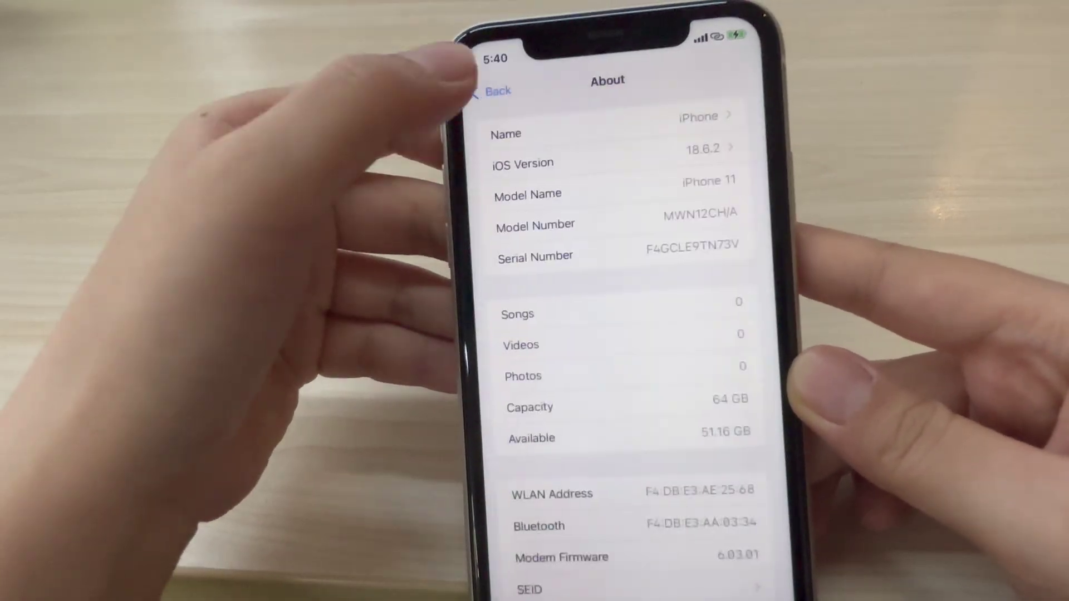
pyautogui.click(493, 88)
pyautogui.click(509, 85)
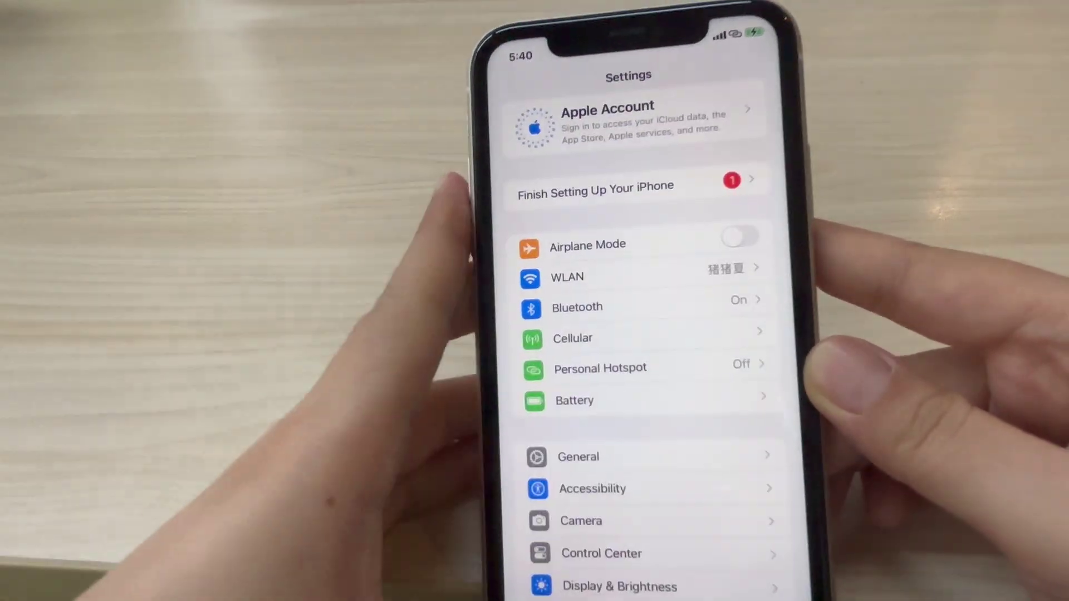